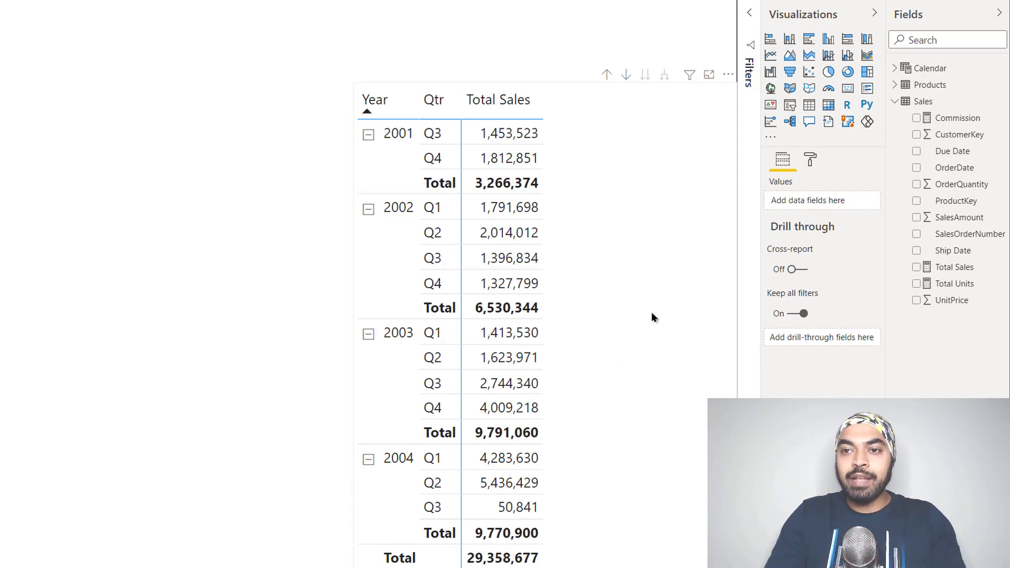
Start a new Sales measure 'CF below 1.5 Mn' with IF([Total Sales] < 1.5 * 10^6, "Red")
{"action": "right_click", "coordinate": [931, 99]}
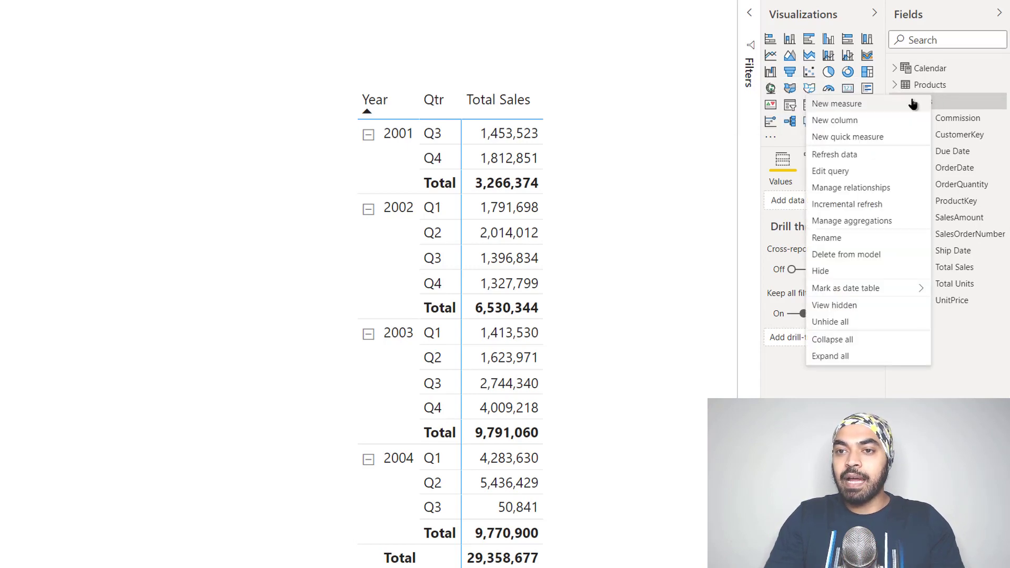
{"action": "left_click", "coordinate": [885, 104]}
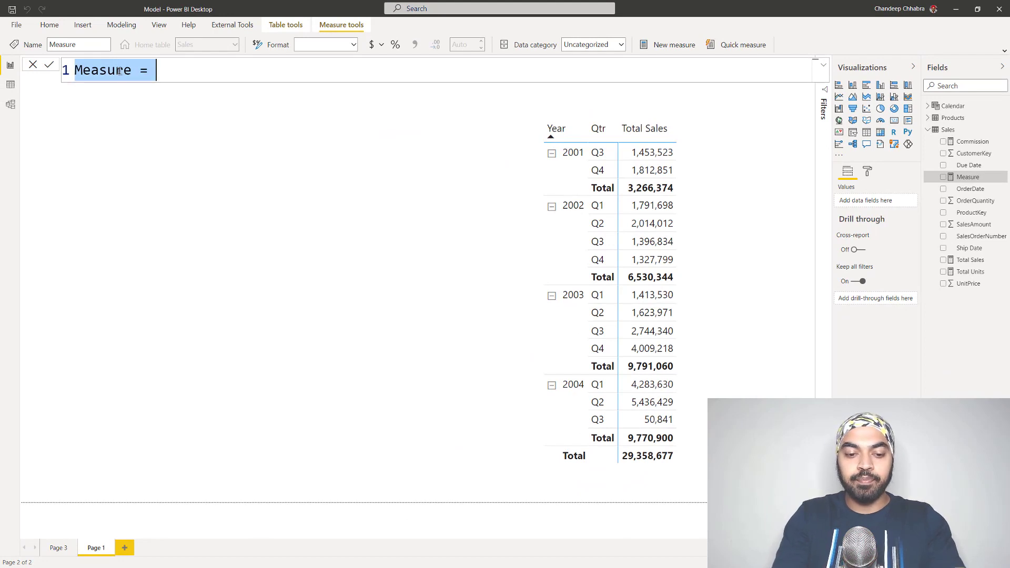
{"action": "type", "text": "CF below 1.5 Mn ="}
{"action": "key", "text": "shift+Return"}
{"action": "type", "text": "IF("}
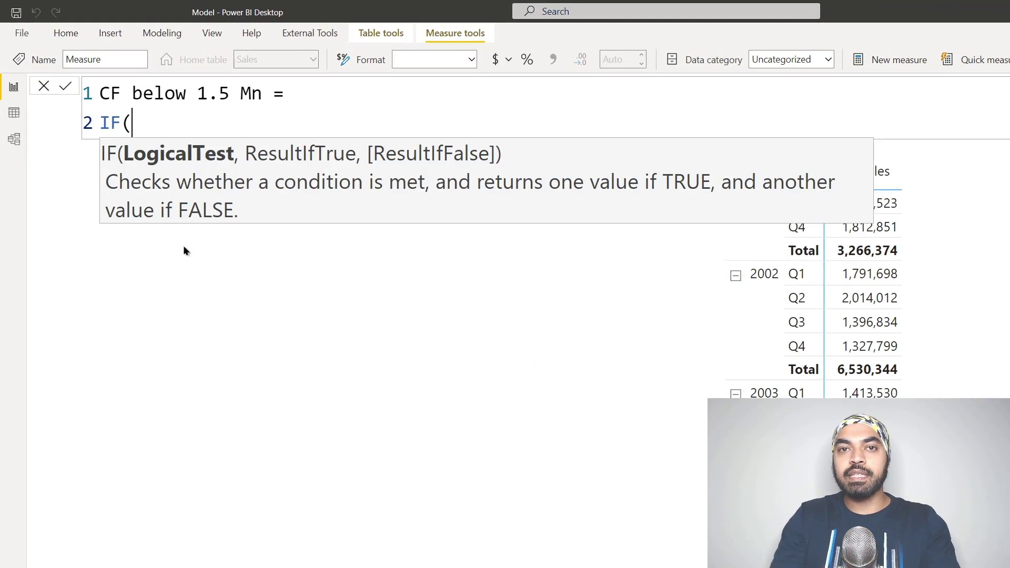
{"action": "key", "text": "shift+Return"}
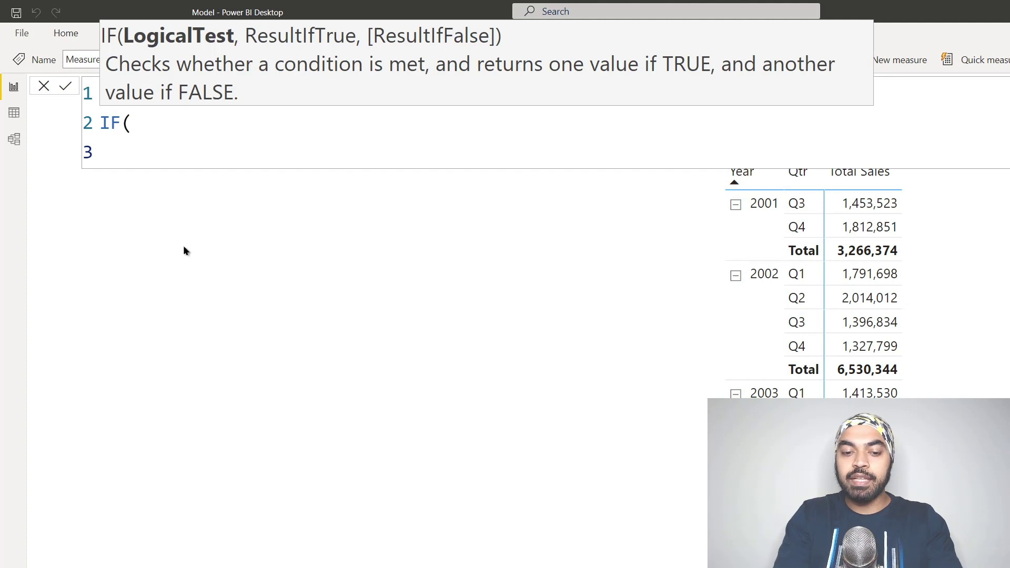
{"action": "type", "text": "tot"}
{"action": "key", "text": "Tab"}
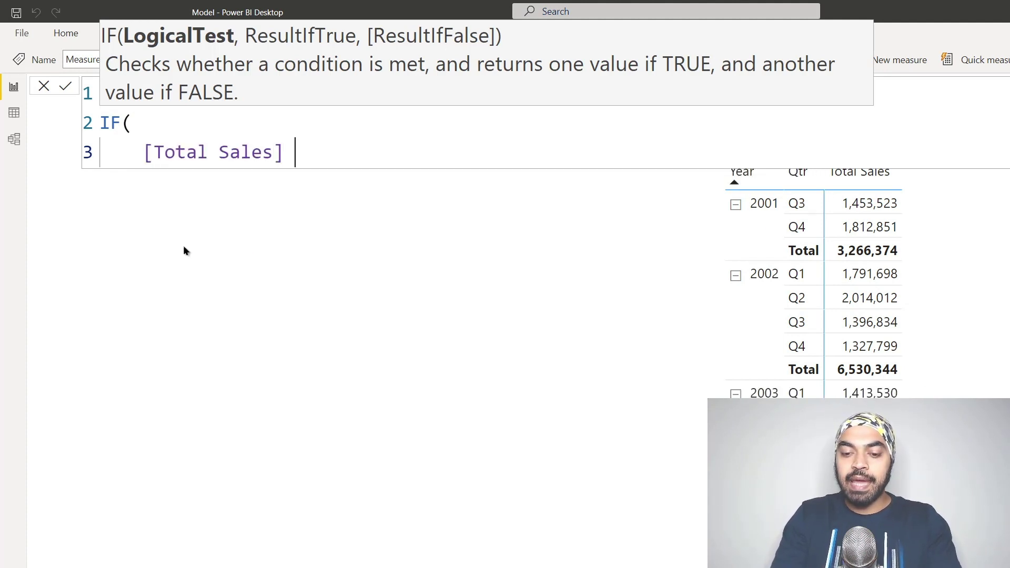
{"action": "type", "text": "<"}
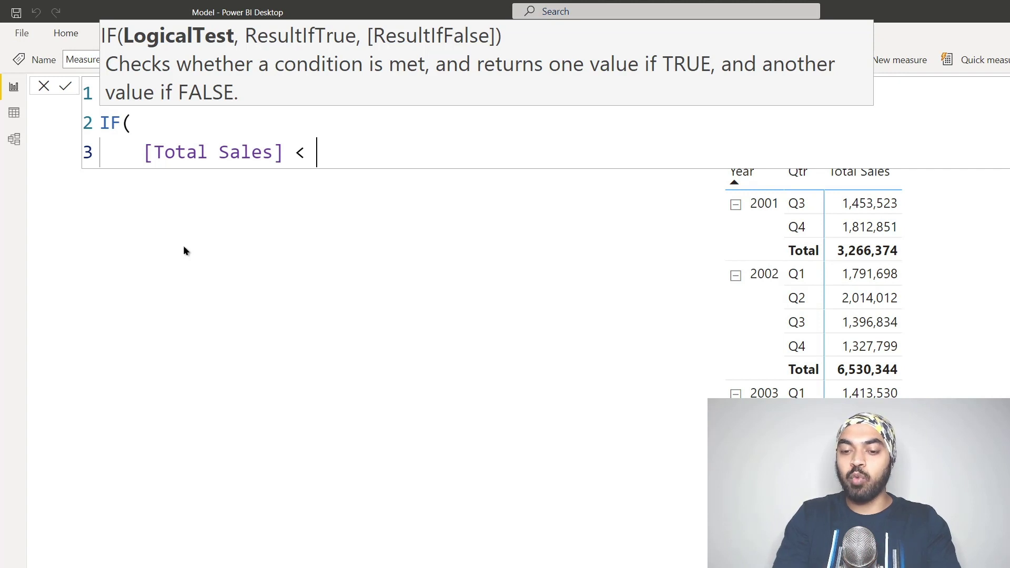
{"action": "type", "text": " 1. 5 * 10"}
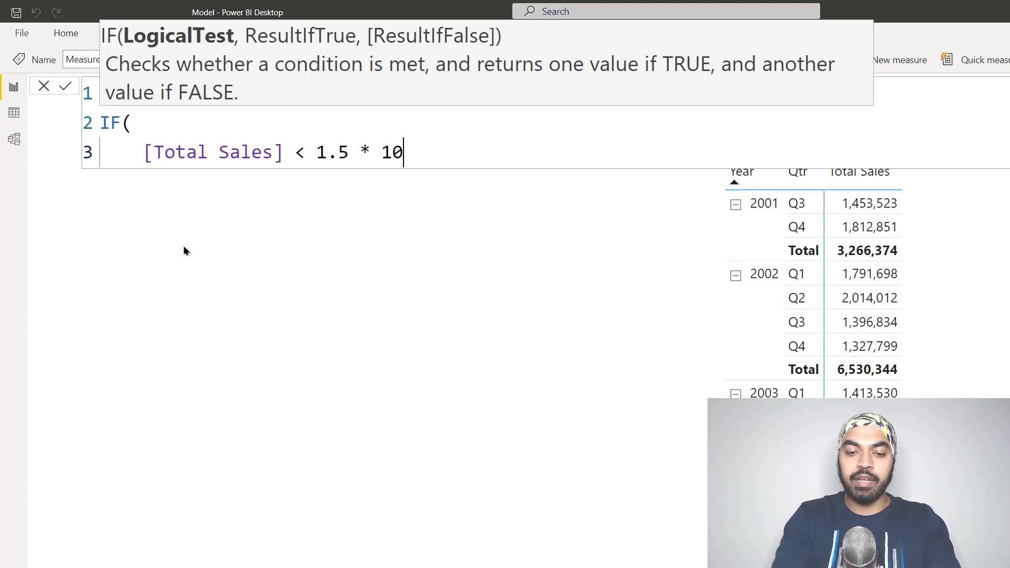
{"action": "type", "text": "^6"}
{"action": "key", "text": "shift+Return"}
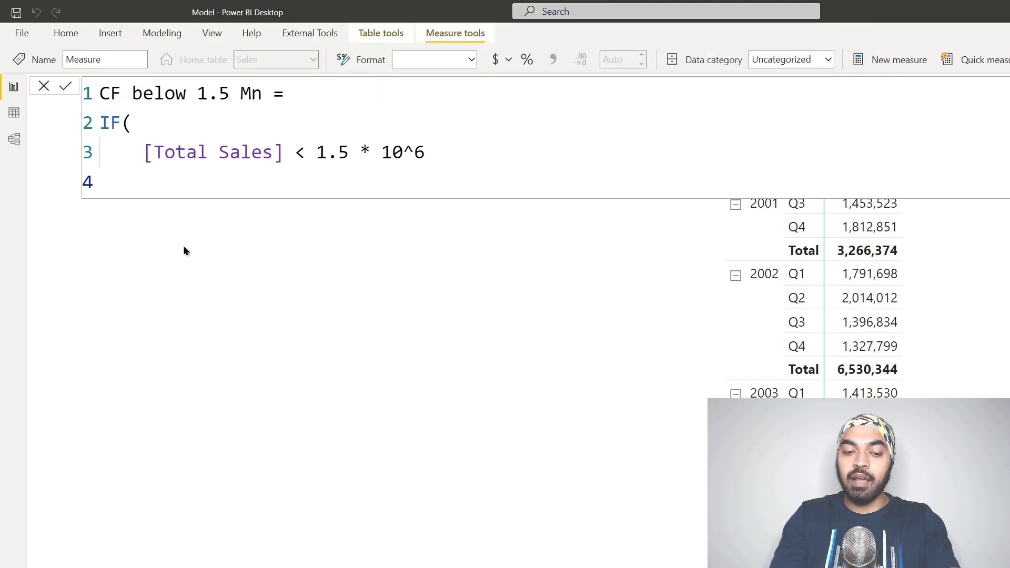
{"action": "type", "text": "\"Red\""}
Add the missing comma after the condition, close the IF parenthesis and commit the measure
{"action": "key", "text": "ctrl+Left"}
{"action": "key", "text": "ctrl+Left"}
{"action": "key", "text": "ctrl+Left"}
{"action": "key", "text": "ctrl+Left"}
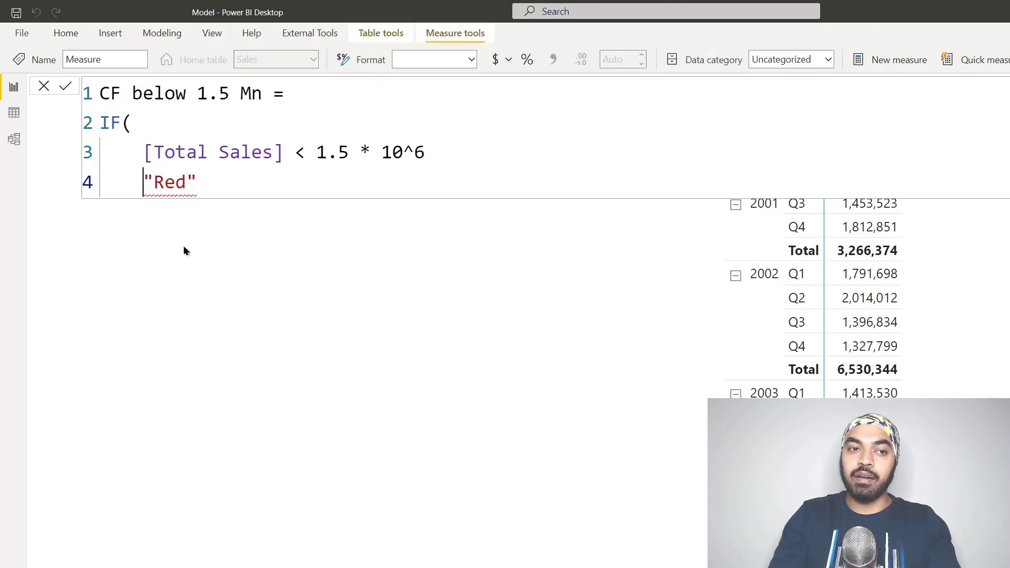
{"action": "key", "text": "Left"}
{"action": "type", "text": ","}
{"action": "key", "text": "Right"}
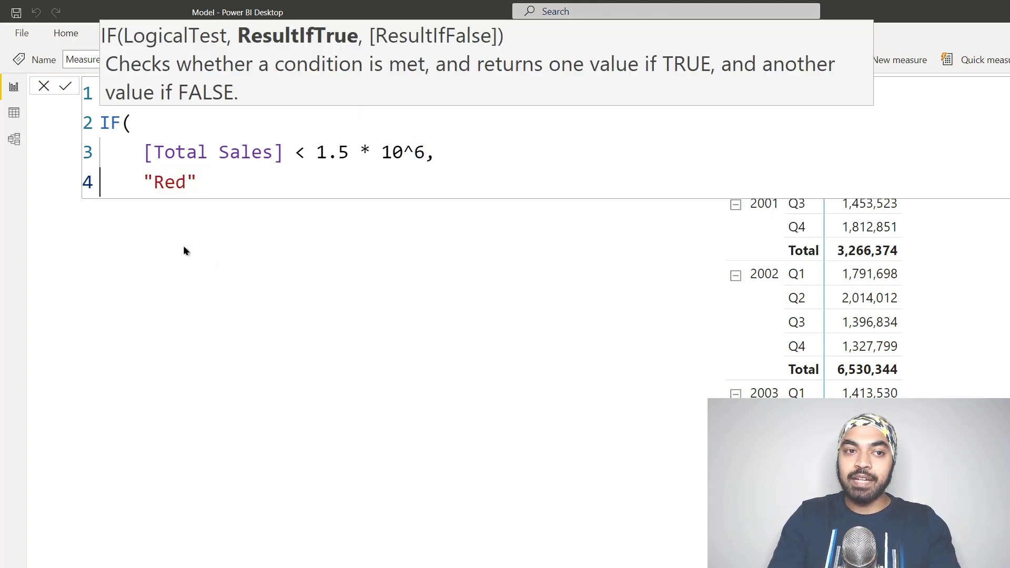
{"action": "key", "text": "ctrl+Right"}
{"action": "key", "text": "ctrl+Right"}
{"action": "key", "text": "Right"}
{"action": "key", "text": "Return"}
{"action": "type", "text": ")"}
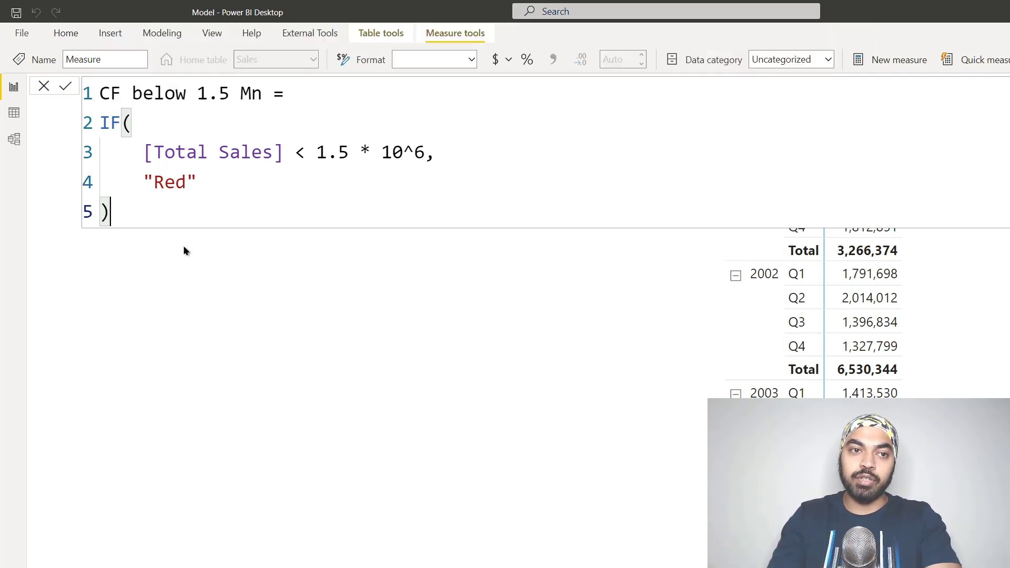
{"action": "key", "text": "Return"}
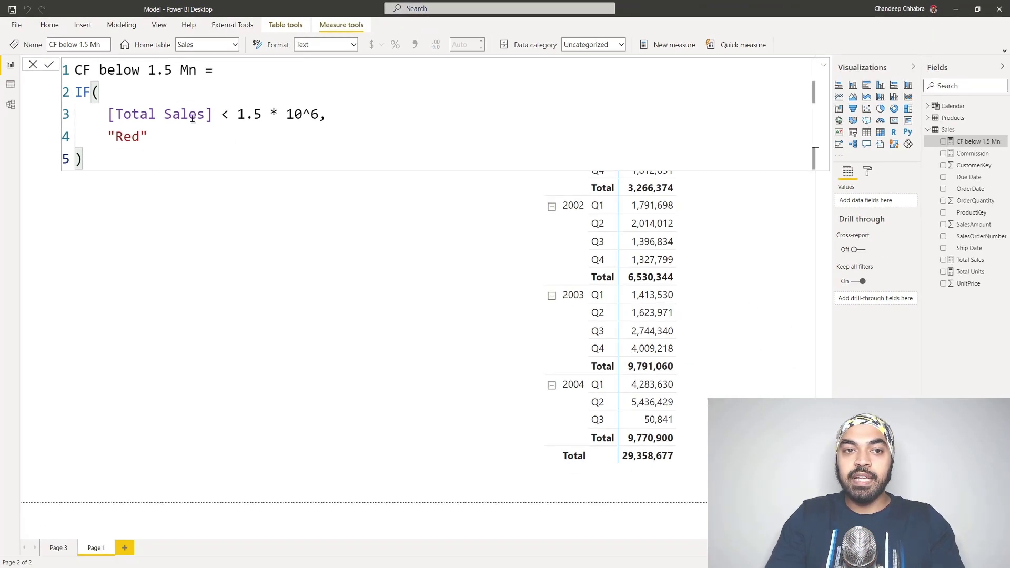
{"action": "left_click_drag", "start_coordinate": [972, 141], "coordinate": [728, 241]}
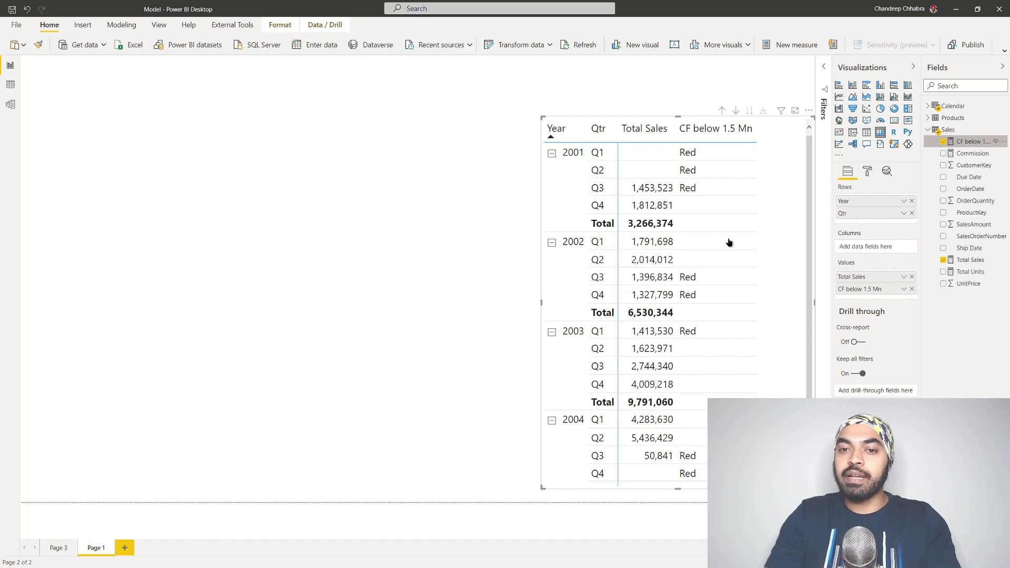
{"action": "scroll", "coordinate": [728, 242], "scroll_direction": "down", "scroll_amount": 2}
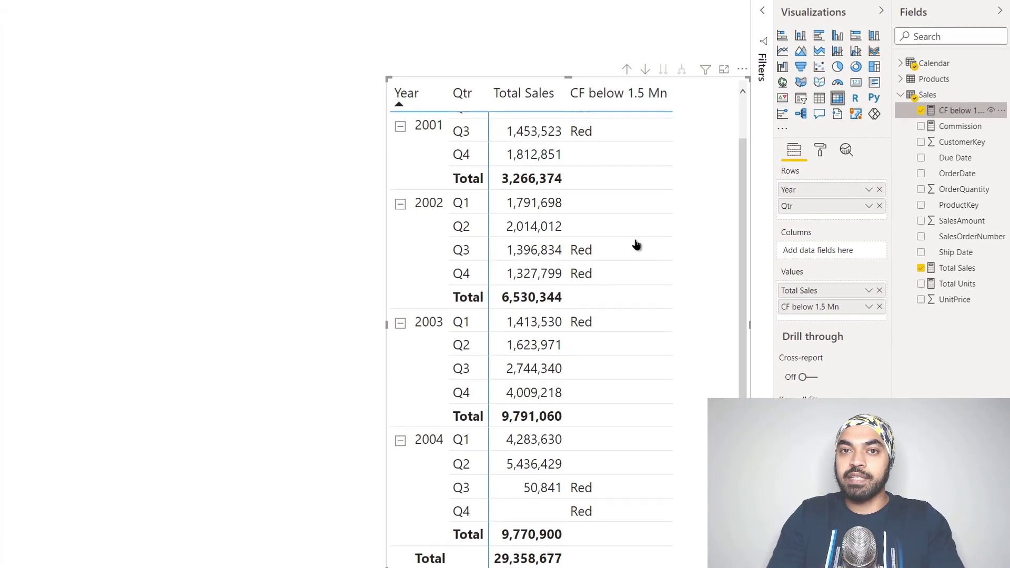
{"action": "left_click", "coordinate": [575, 251]}
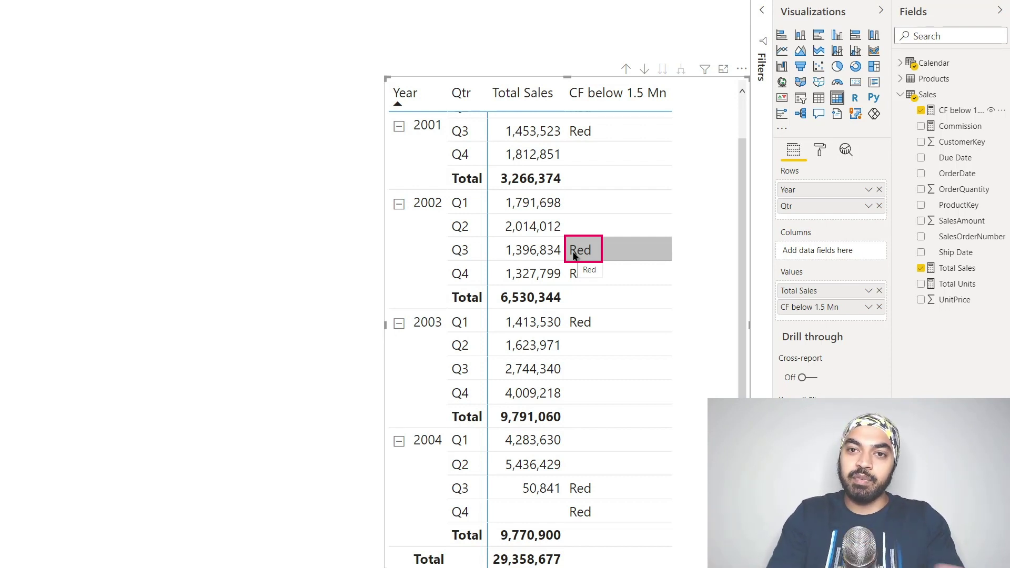
Remove CF below 1.5 Mn from the matrix and start font colour conditional formatting for Total Sales
{"action": "left_click", "coordinate": [878, 307]}
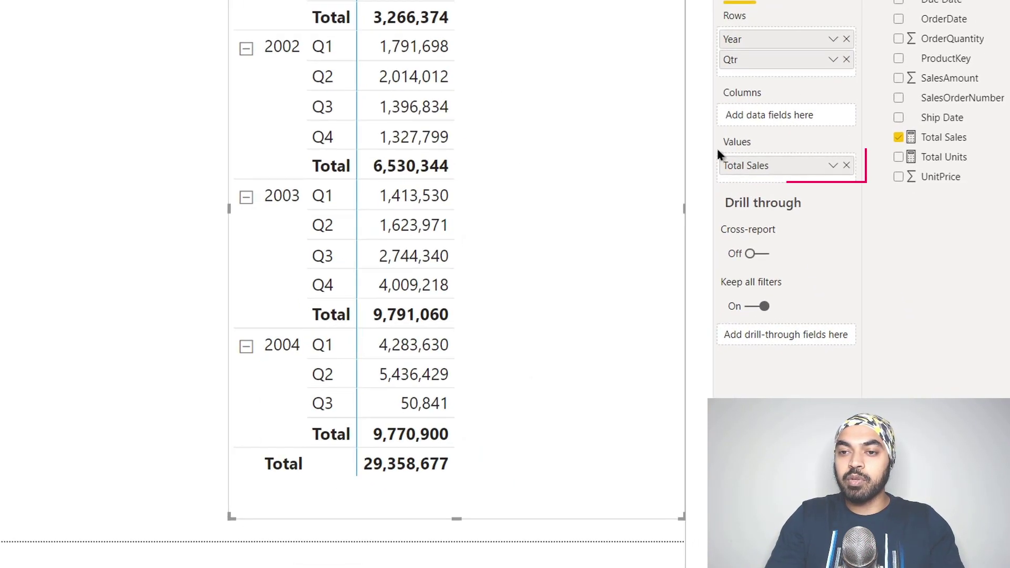
{"action": "left_click", "coordinate": [832, 165]}
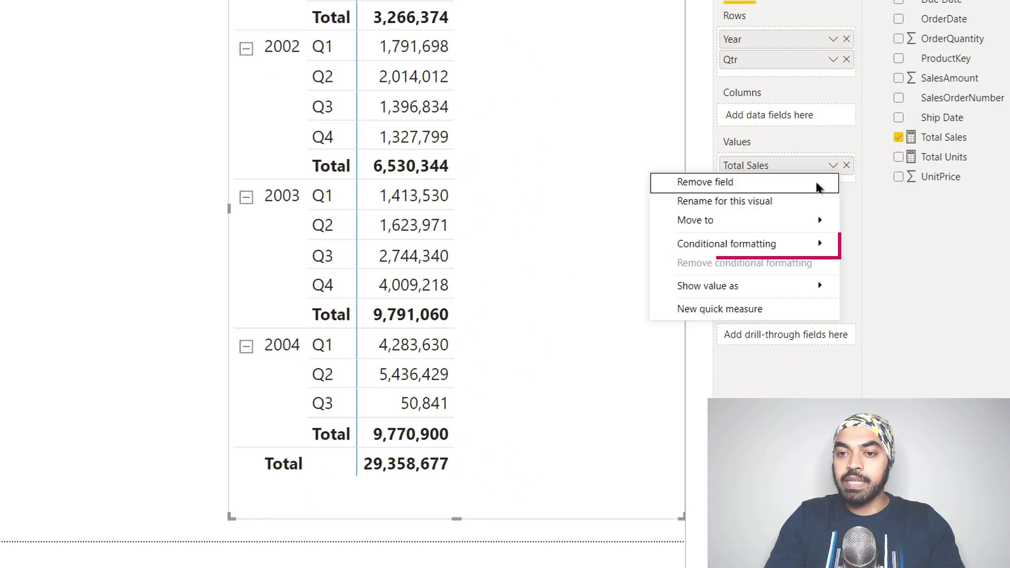
{"action": "mouse_move", "coordinate": [778, 255]}
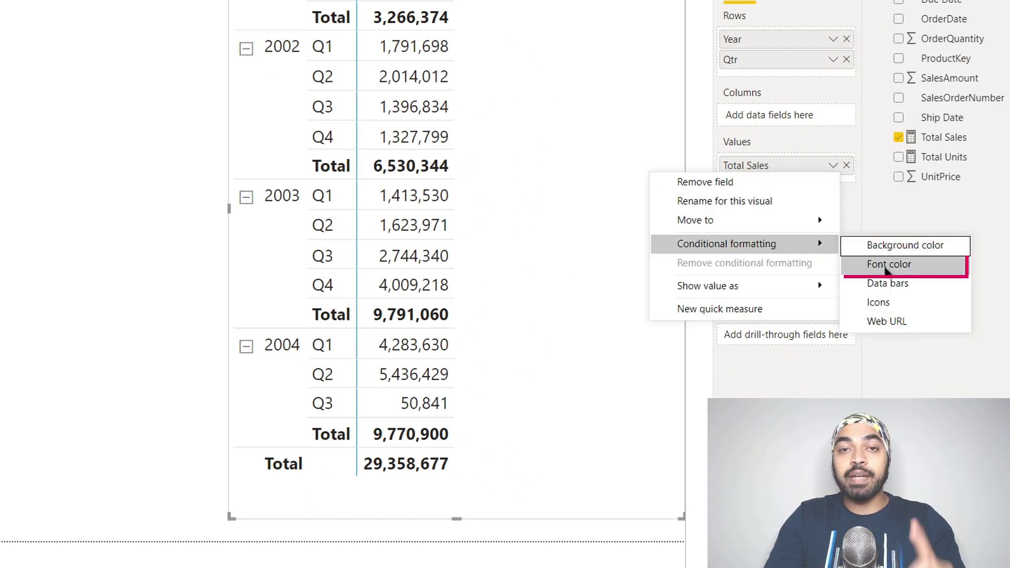
{"action": "left_click", "coordinate": [885, 265]}
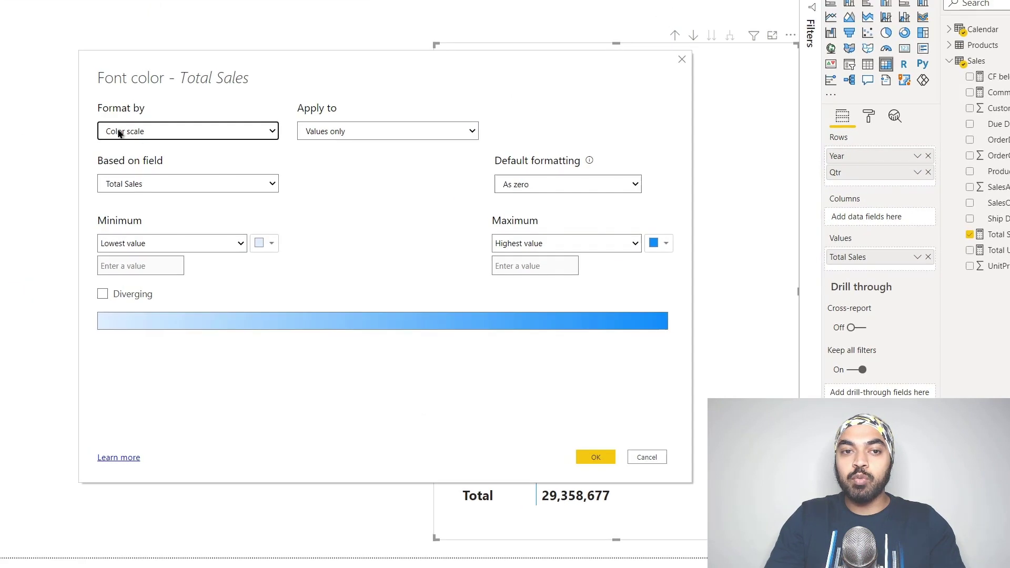
Format the font colour by Field value based on CF below 1.5 Mn and apply it
{"action": "left_click", "coordinate": [129, 135]}
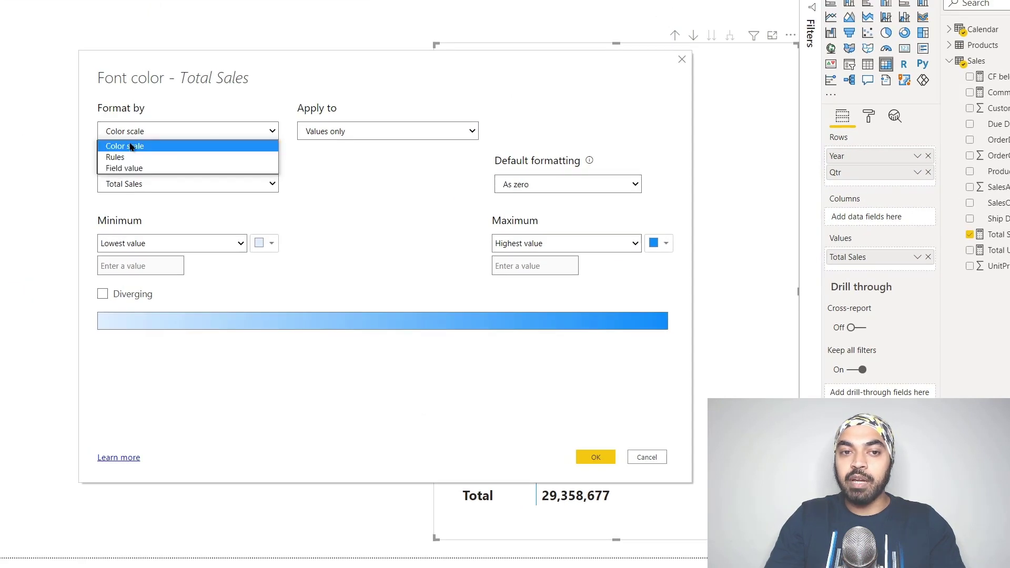
{"action": "left_click", "coordinate": [131, 168]}
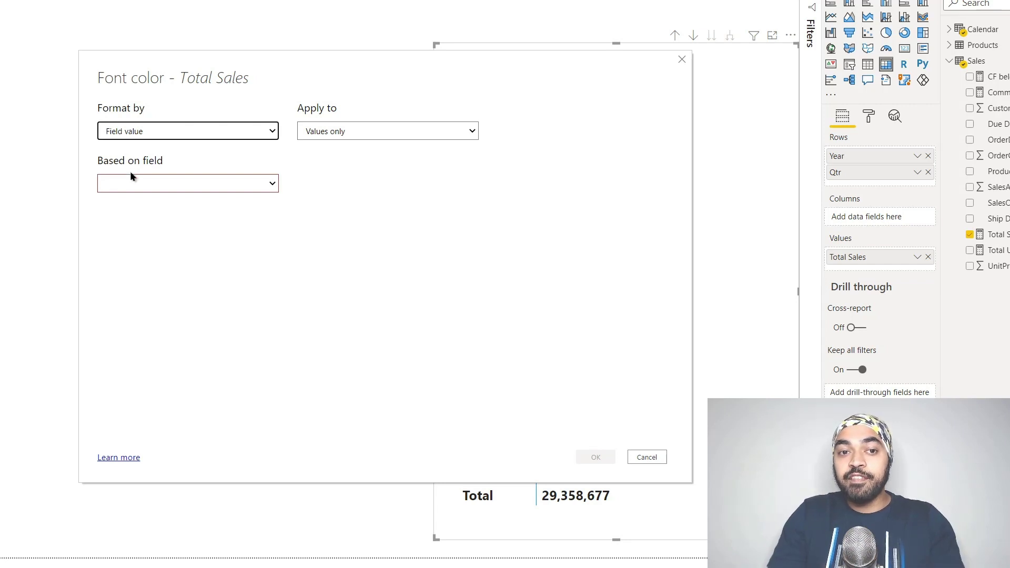
{"action": "left_click", "coordinate": [131, 182]}
{"action": "left_click", "coordinate": [137, 207]}
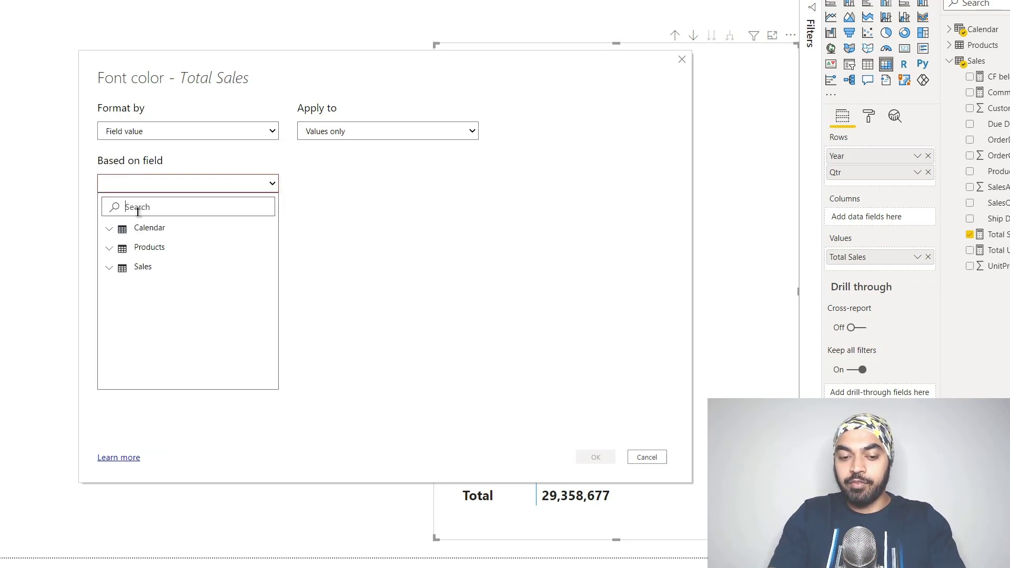
{"action": "type", "text": "cf"}
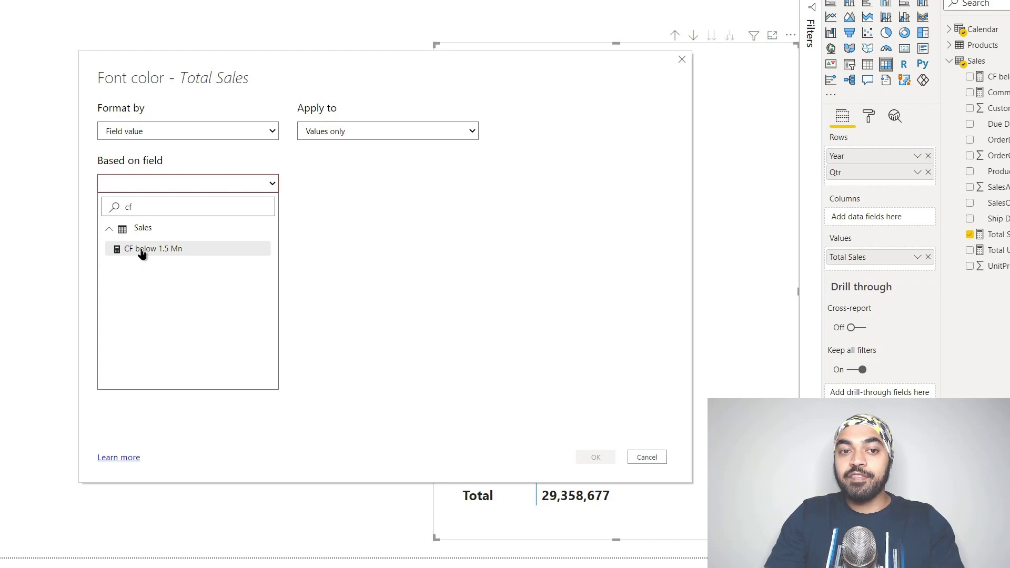
{"action": "left_click", "coordinate": [141, 253]}
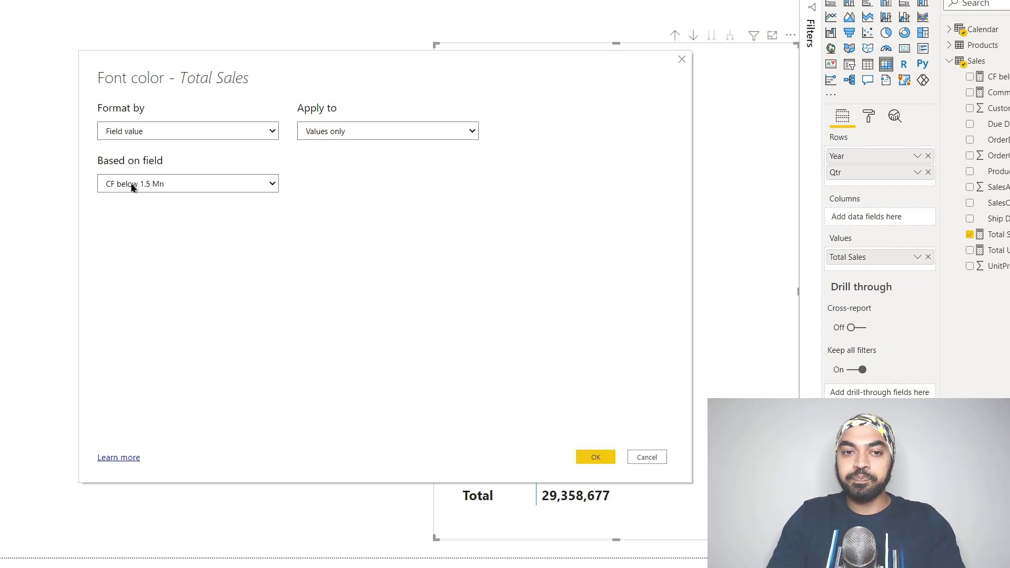
{"action": "left_click", "coordinate": [605, 457]}
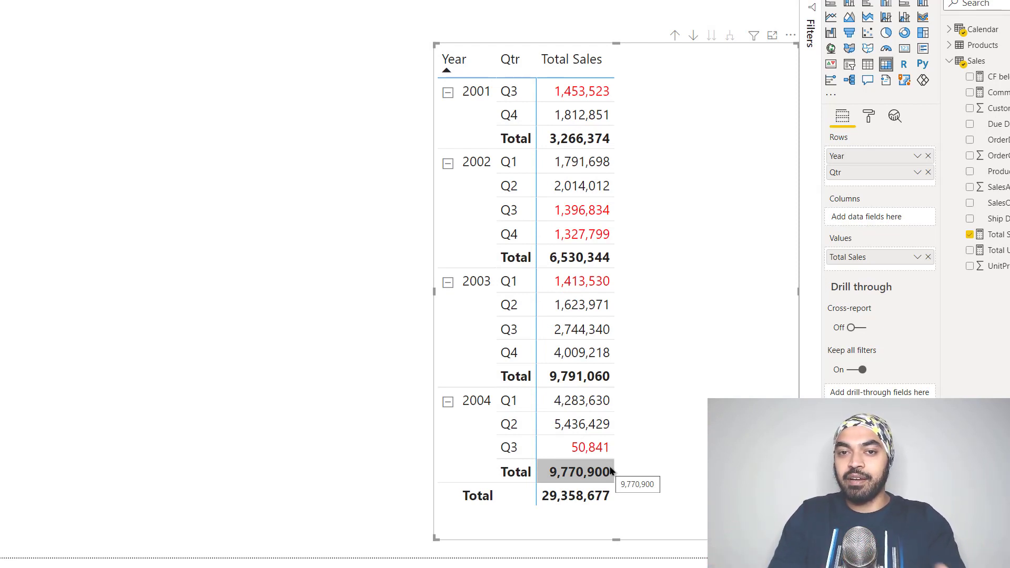
Deselect the matrix by clicking the empty report canvas
{"action": "left_click", "coordinate": [260, 366]}
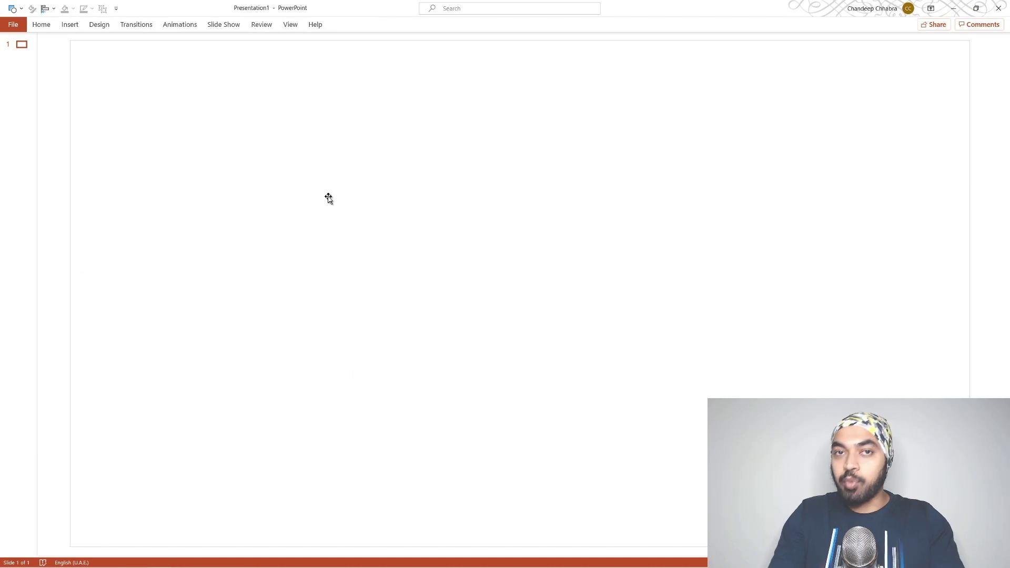
Draw a rounded rectangle on the blank slide
{"action": "key", "text": "alt+1"}
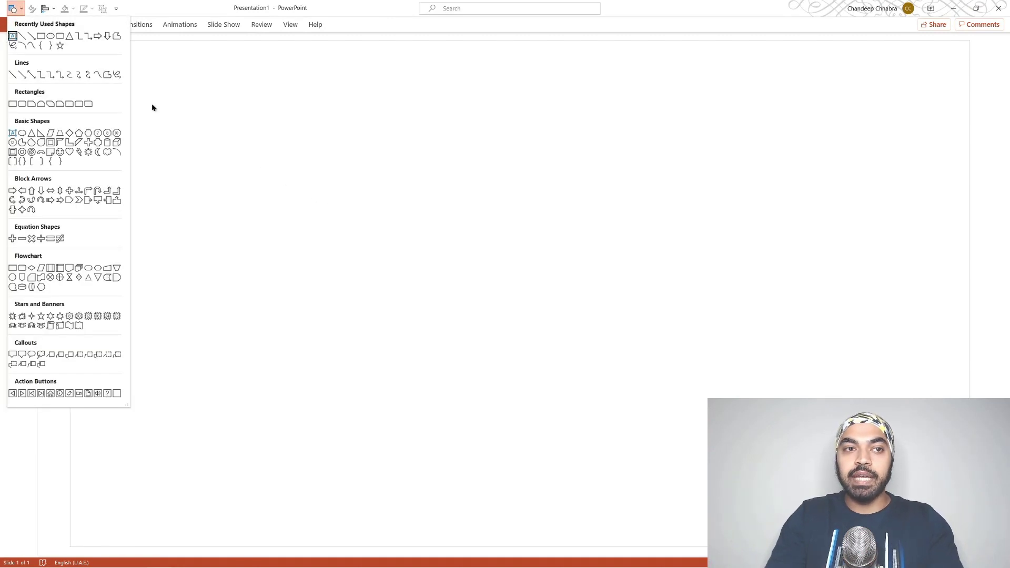
{"action": "left_click", "coordinate": [53, 35]}
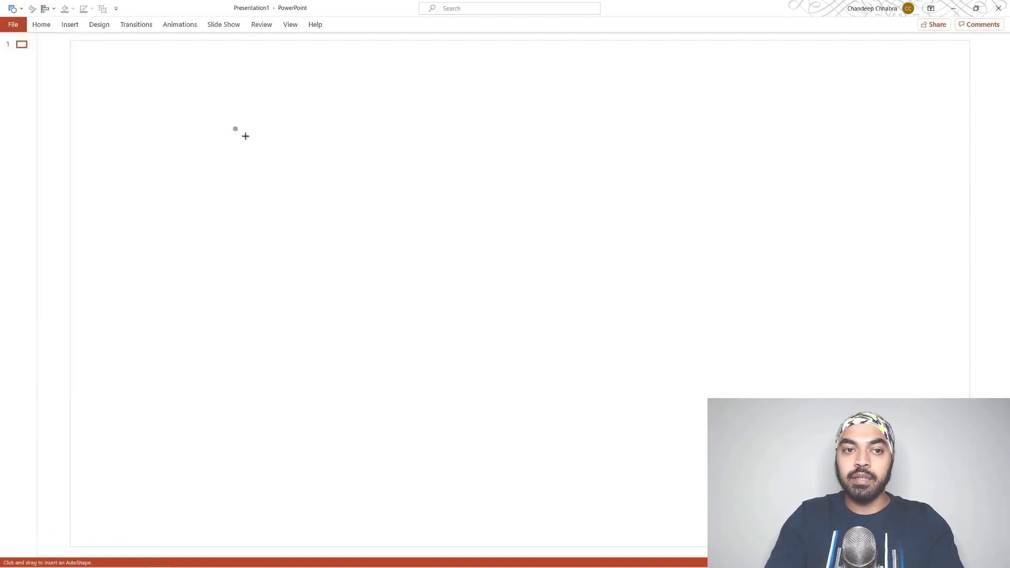
{"action": "left_click_drag", "start_coordinate": [259, 146], "coordinate": [377, 286]}
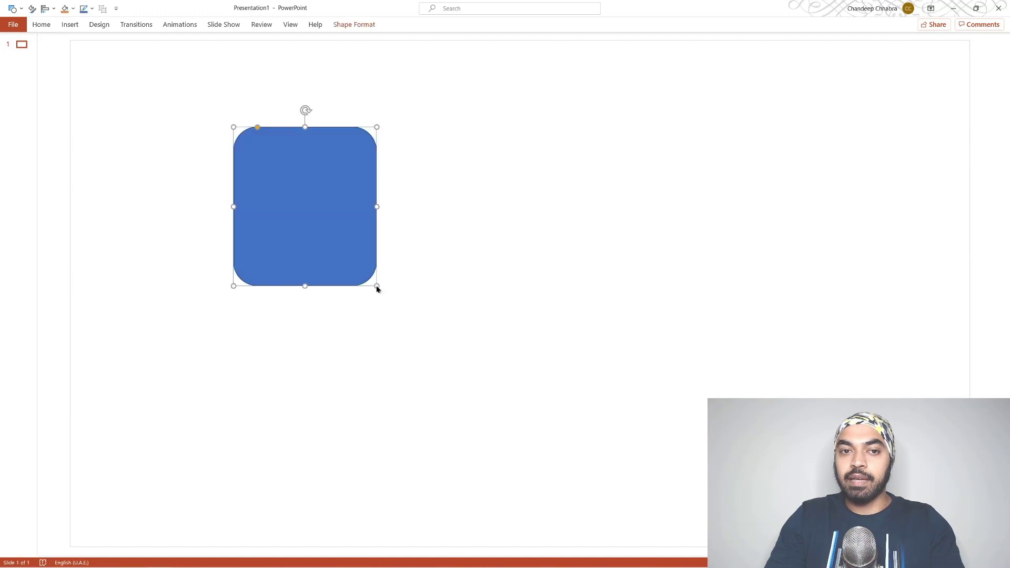
Bring up the rounded rectangle's fill colour palette
{"action": "right_click", "coordinate": [312, 141]}
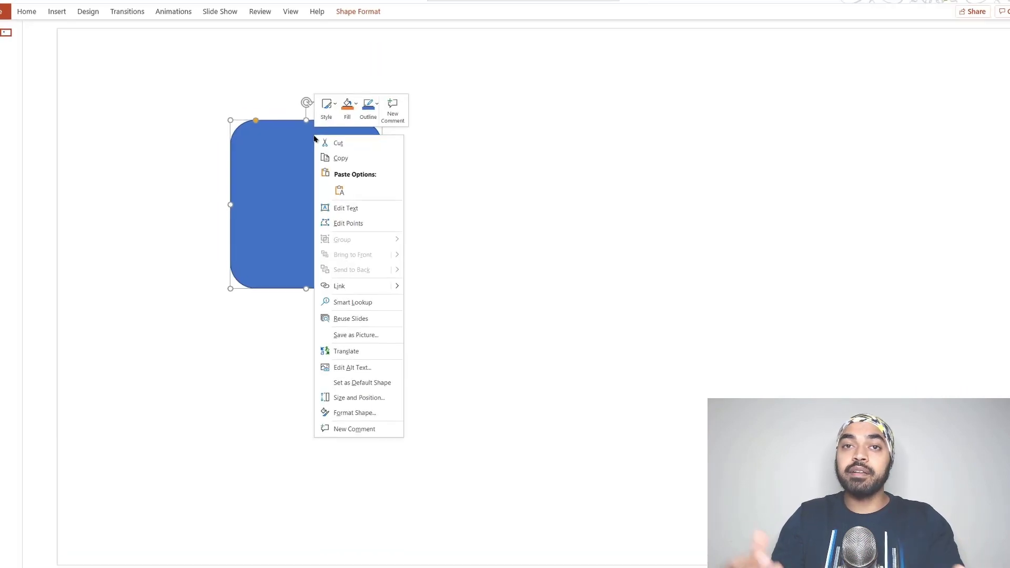
{"action": "left_click", "coordinate": [353, 110]}
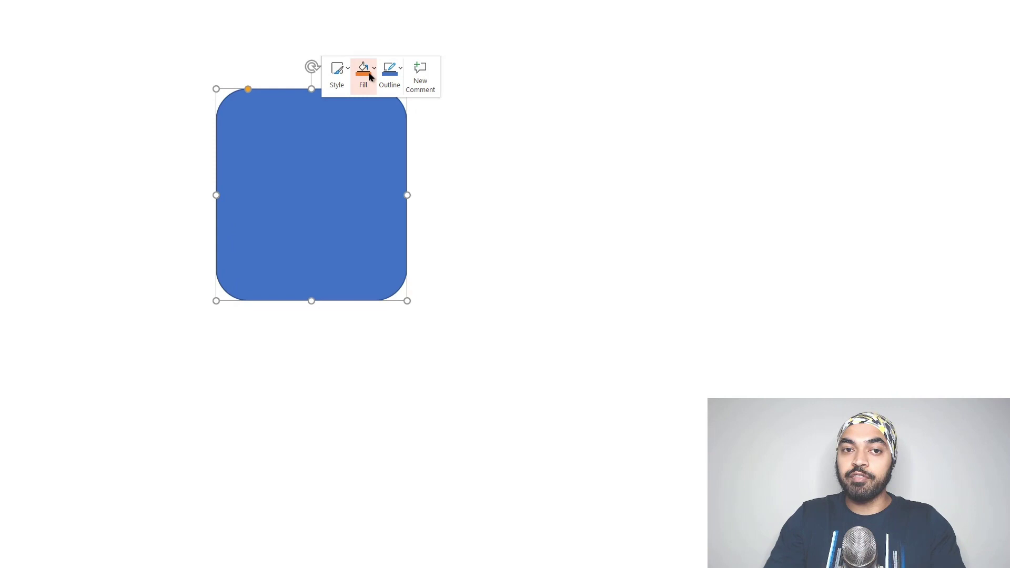
{"action": "left_click", "coordinate": [371, 77]}
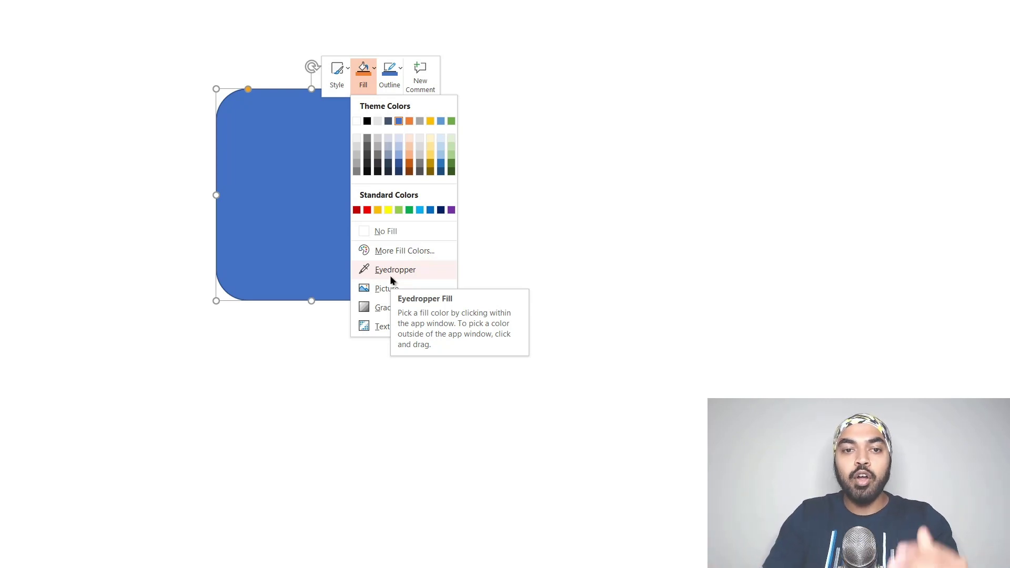
Pick a red-orange standard colour and select its hex code #CC3300 on the Custom tab
{"action": "left_click", "coordinate": [403, 258]}
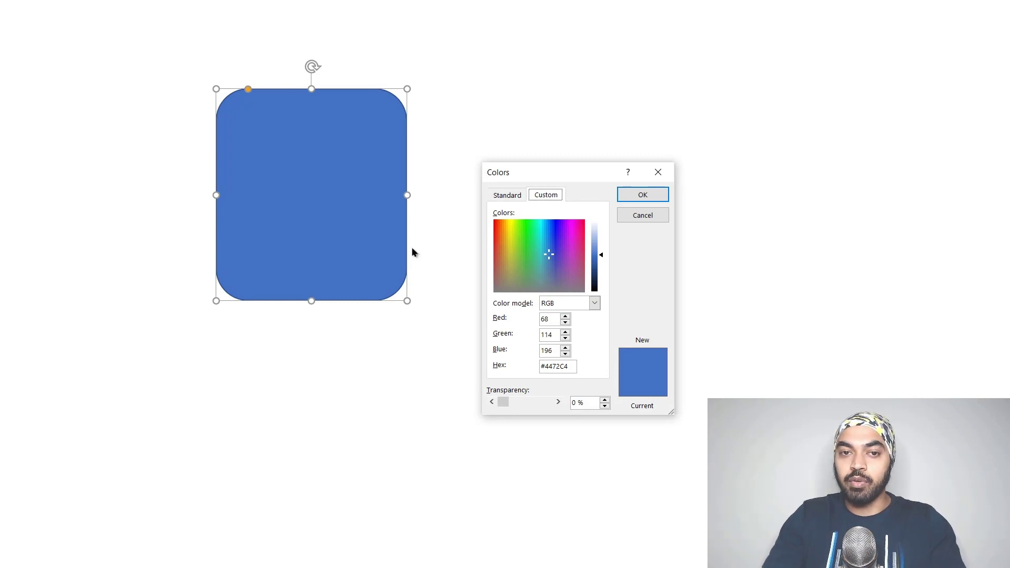
{"action": "left_click", "coordinate": [510, 195]}
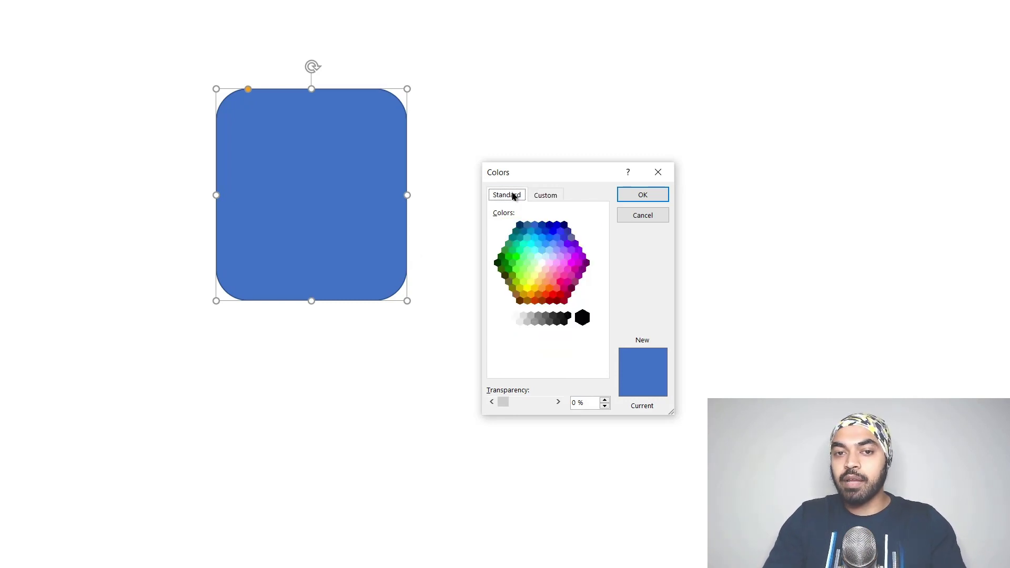
{"action": "left_click", "coordinate": [534, 302]}
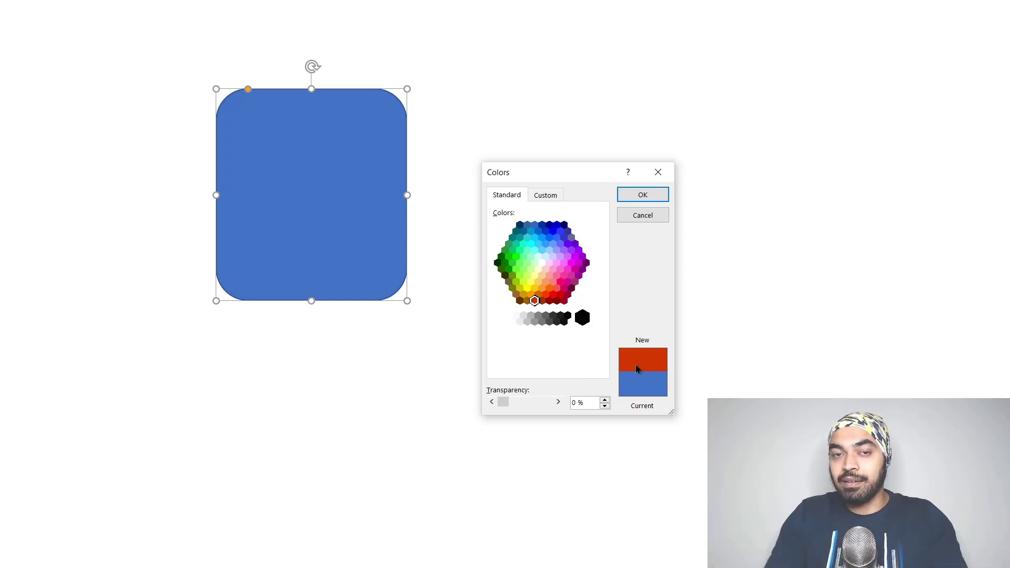
{"action": "left_click", "coordinate": [545, 196]}
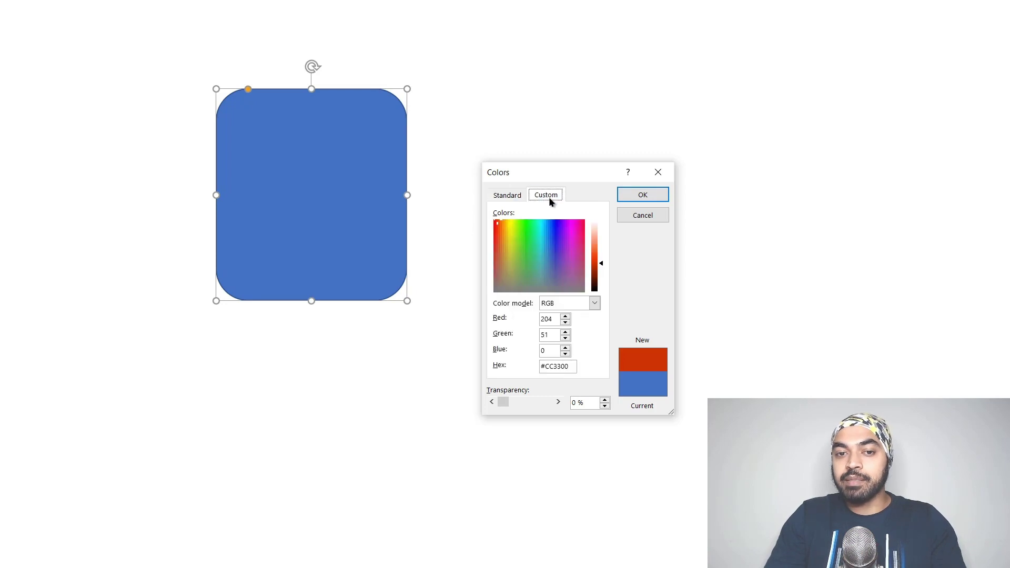
{"action": "left_click", "coordinate": [558, 366]}
{"action": "double_click", "coordinate": [558, 366]}
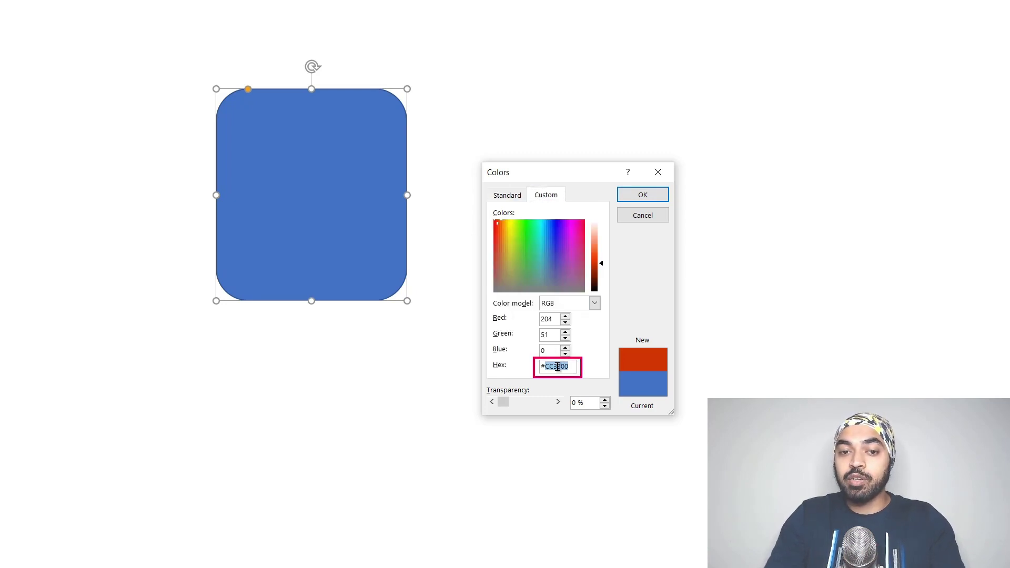
{"action": "left_click", "coordinate": [558, 367]}
{"action": "double_click", "coordinate": [558, 367]}
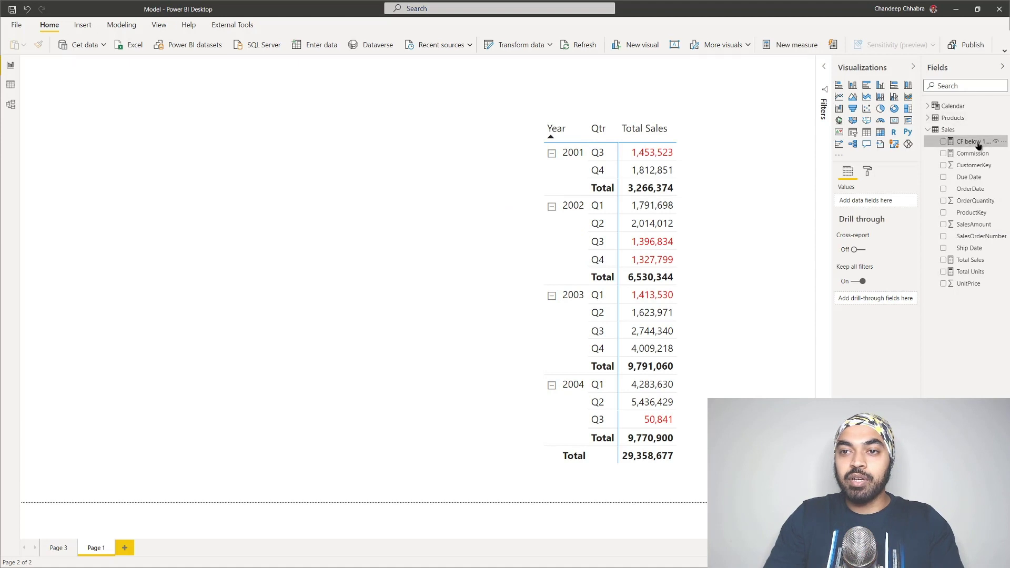
Replace "Red" with "#CC3300" in the CF below 1.5 Mn measure formula
{"action": "left_click", "coordinate": [973, 142]}
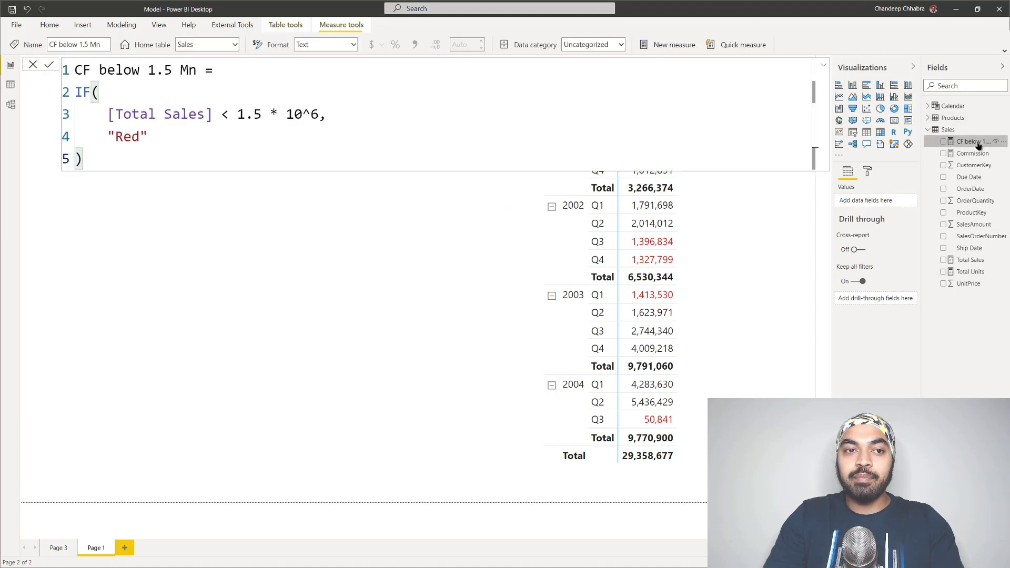
{"action": "double_click", "coordinate": [132, 136]}
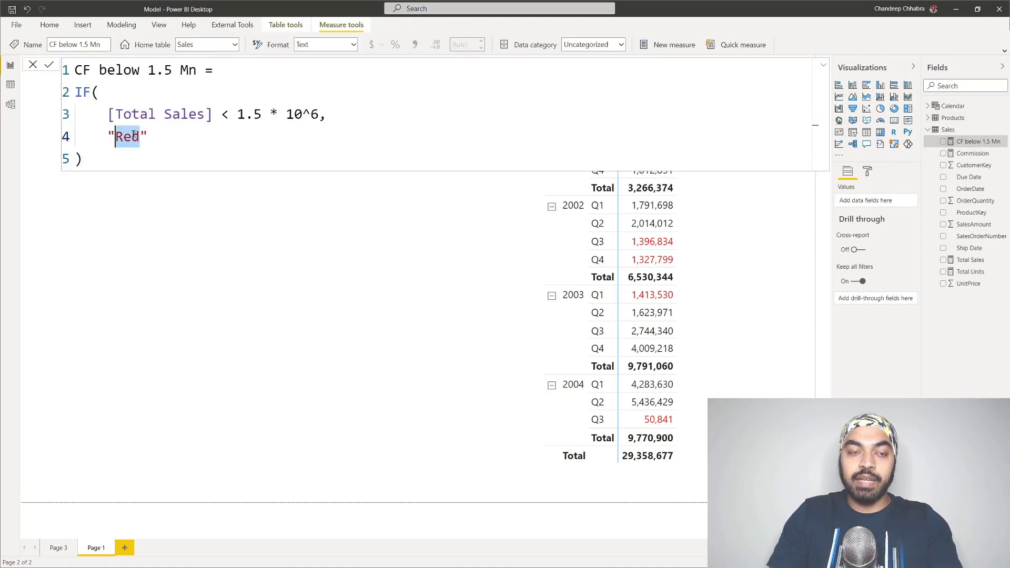
{"action": "type", "text": "#CC3300"}
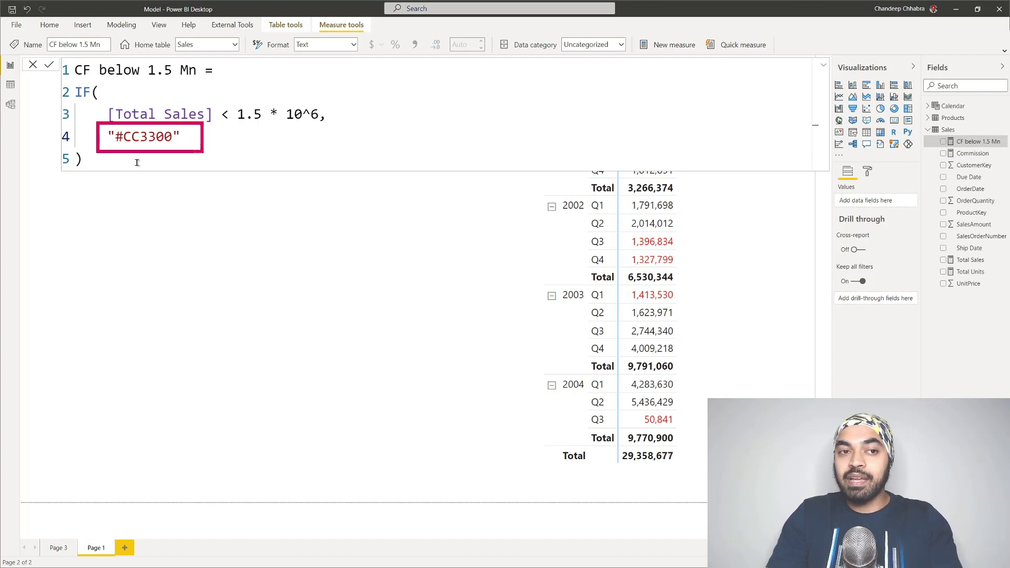
{"action": "left_click", "coordinate": [138, 160]}
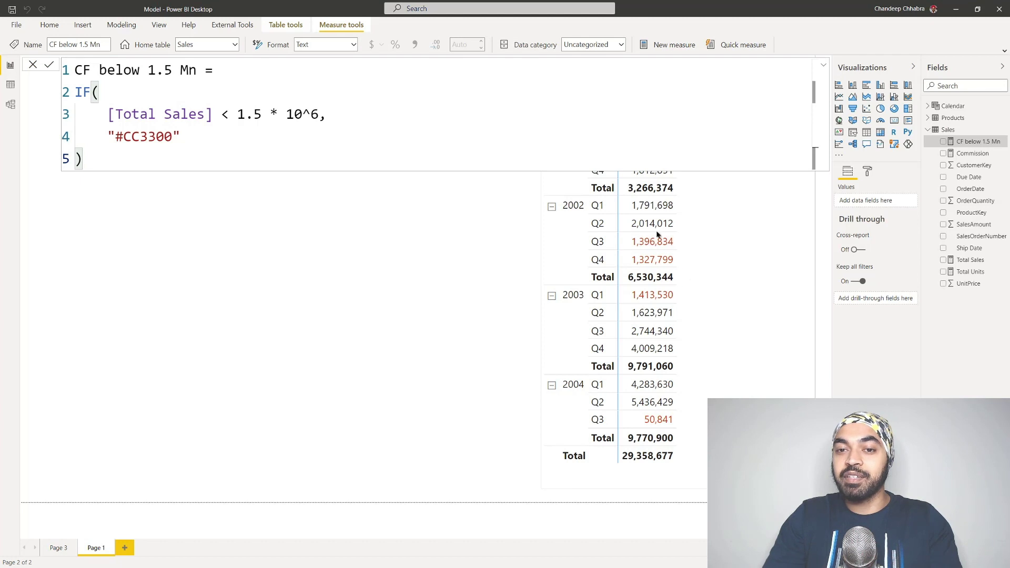
Close the formula editor so the matrix shows sub-1.5 million quarters in #CC3300
{"action": "left_click", "coordinate": [297, 323]}
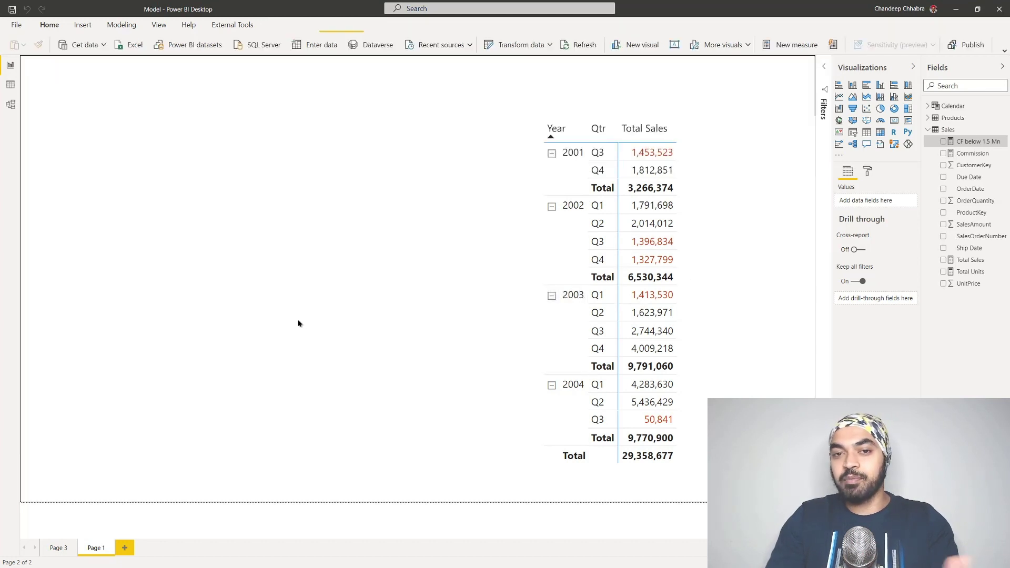